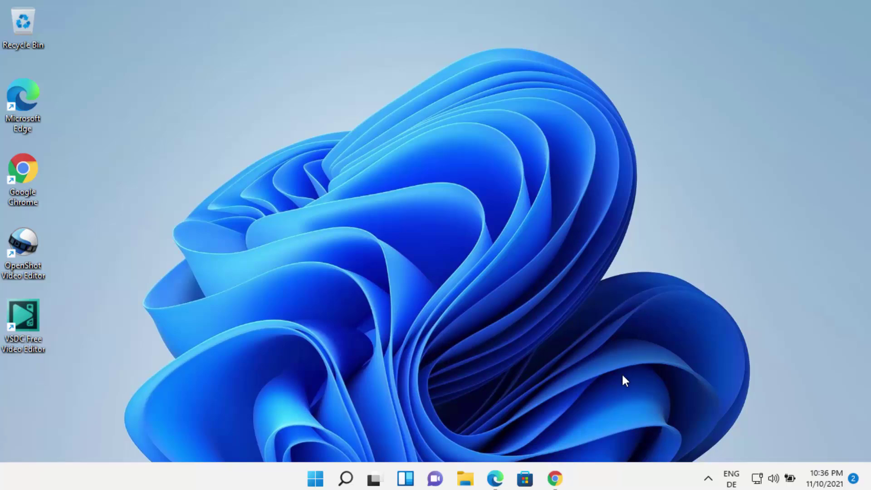
- Download AnyDesk.exe (3.6 MB) from the official AnyDesk site in Chrome and run it
click(553, 481)
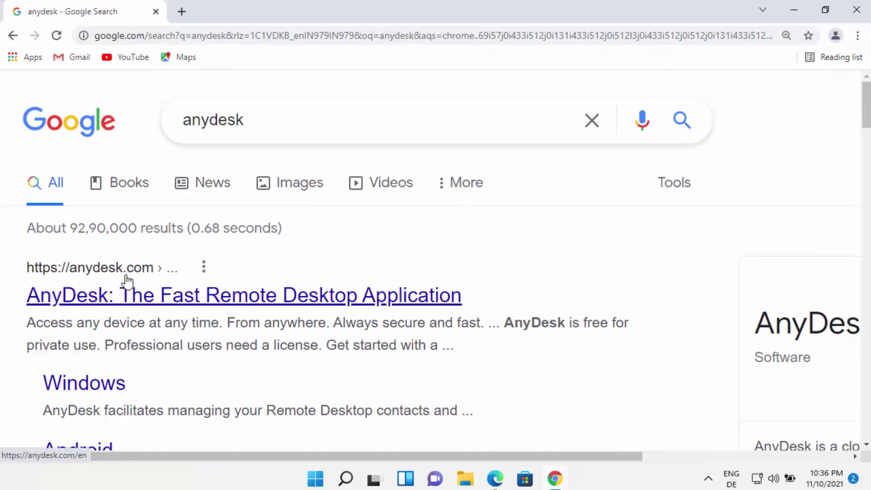
click(227, 298)
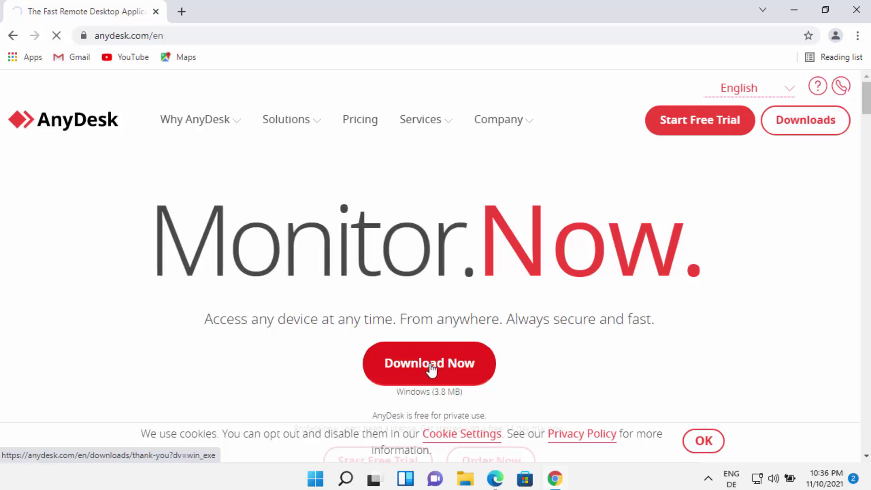
click(438, 374)
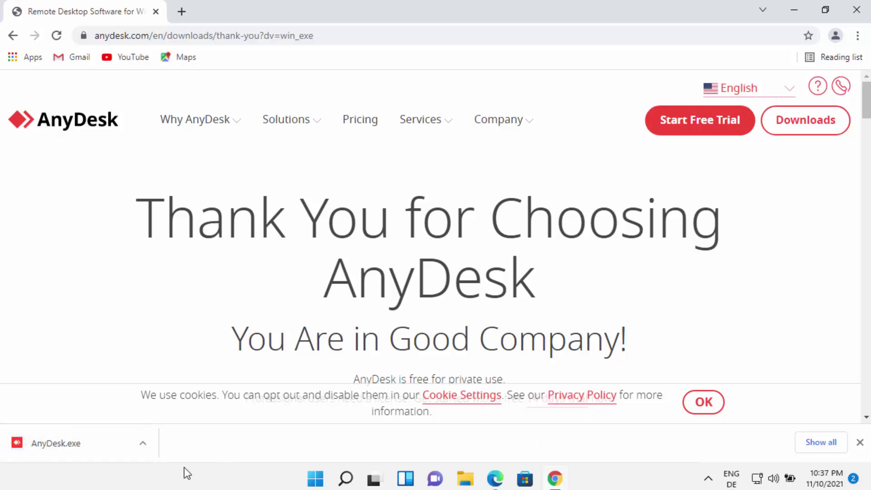
click(85, 448)
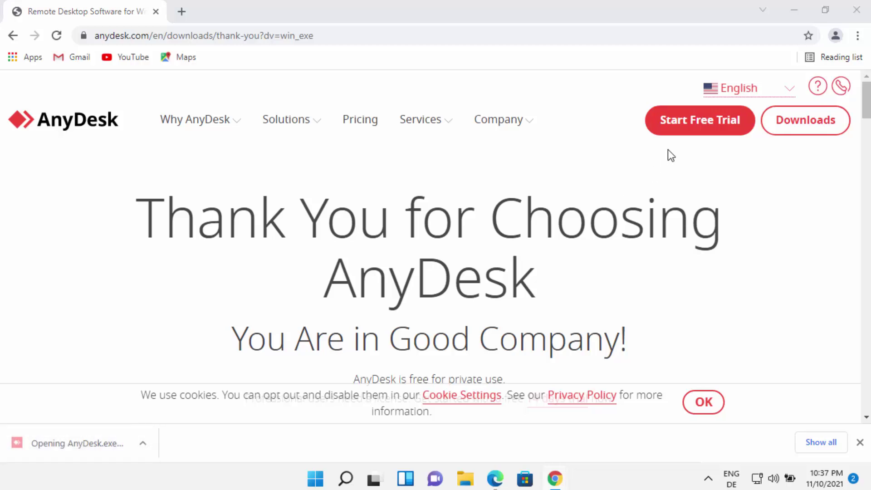
- Select this computer's desk address in the launched AnyDesk, then minimise AnyDesk
click(798, 13)
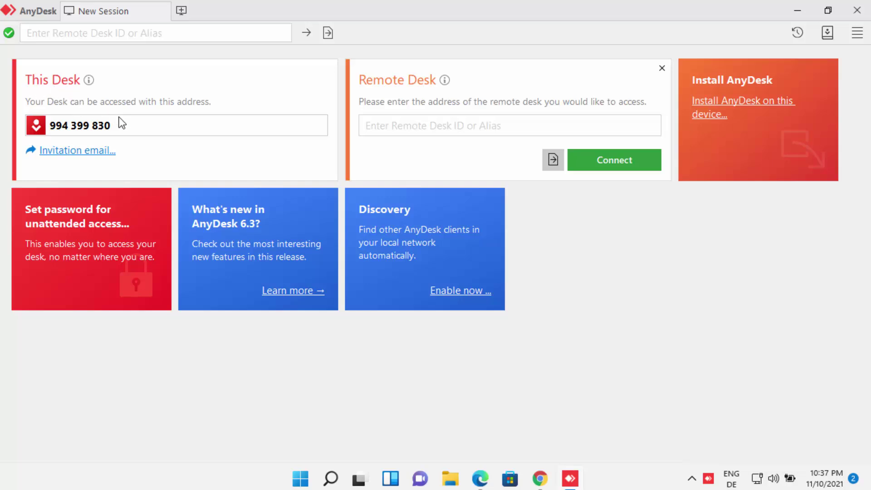
click(131, 125)
drag(128, 126, 49, 126)
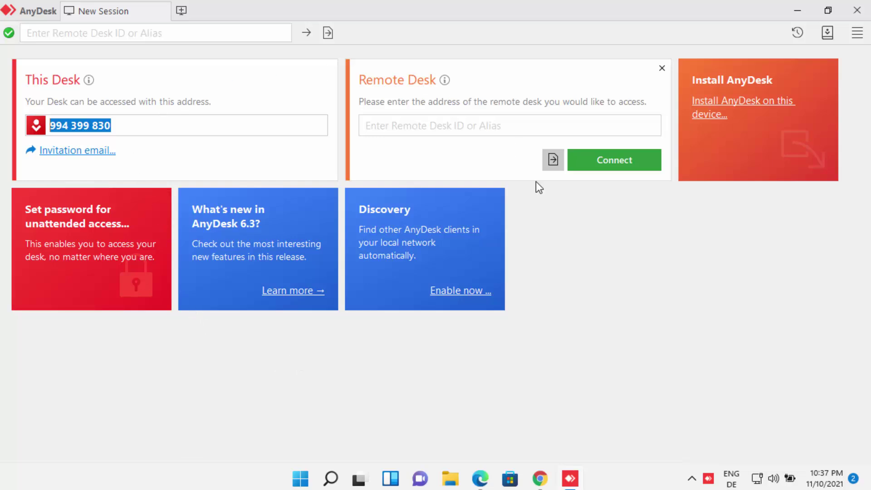
click(790, 7)
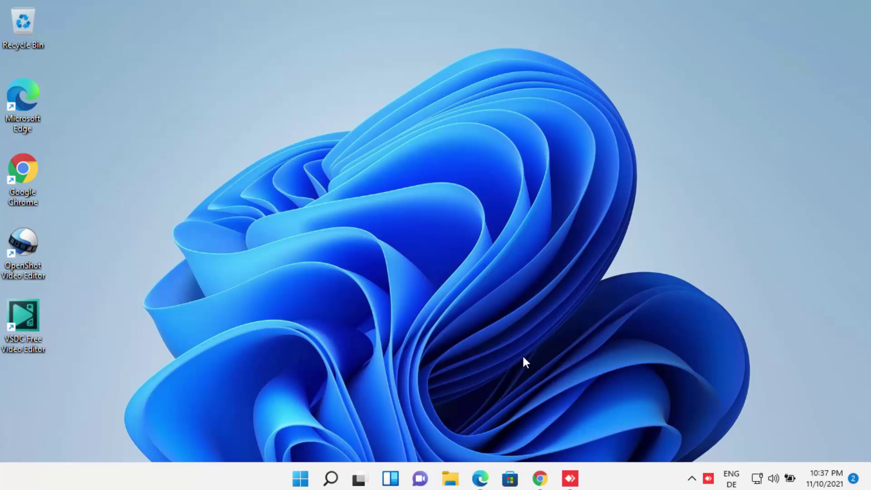
- Restore AnyDesk and start entering the remote iPad's ID in the Remote Desk field
click(570, 478)
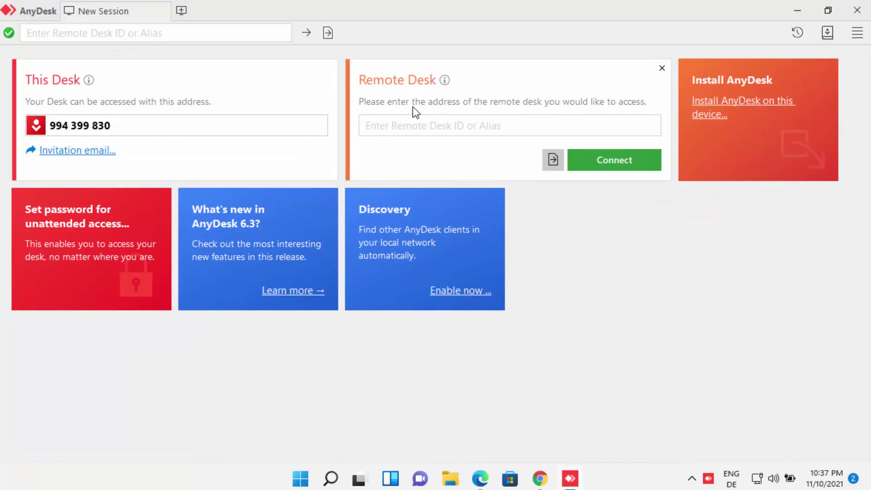
click(419, 124)
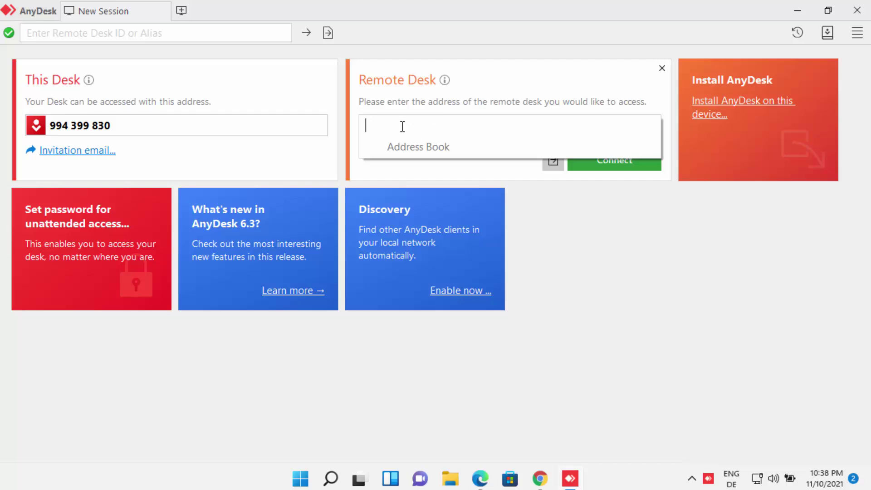
click(177, 129)
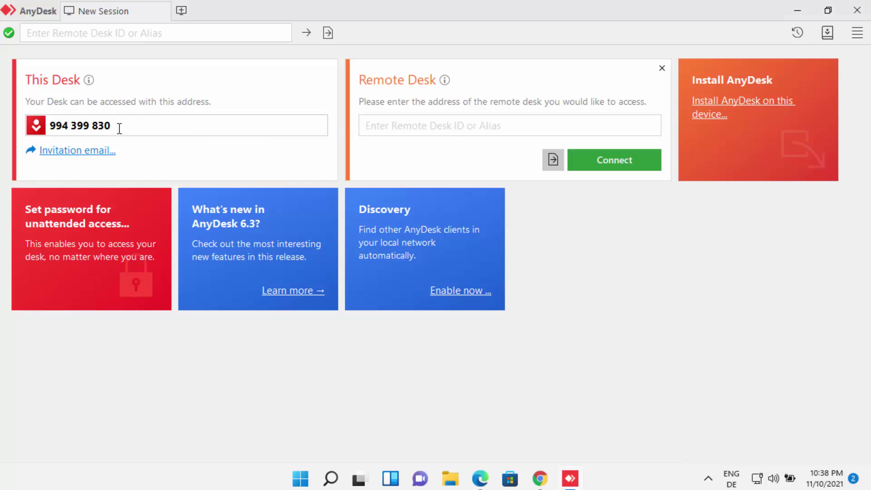
drag(112, 126, 53, 125)
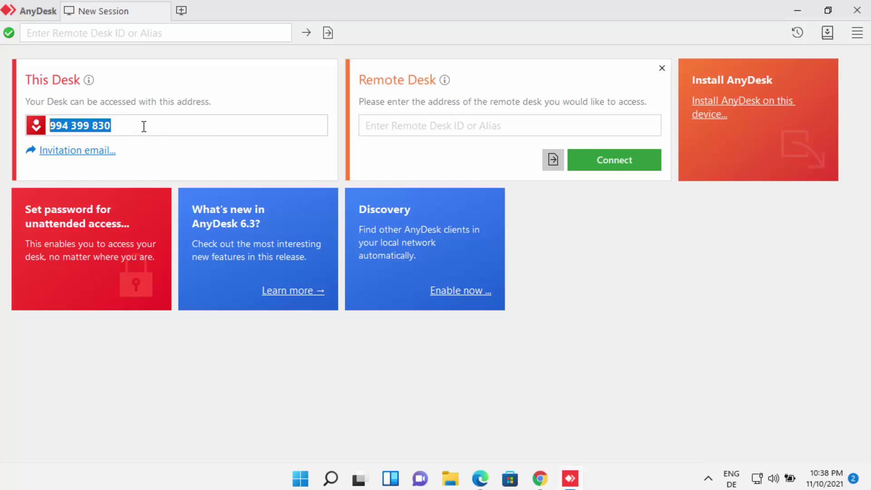
click(385, 125)
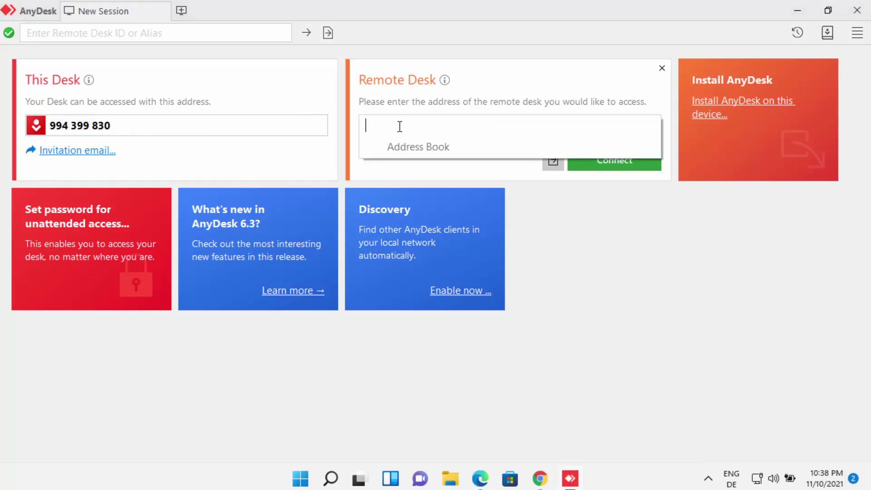
click(620, 204)
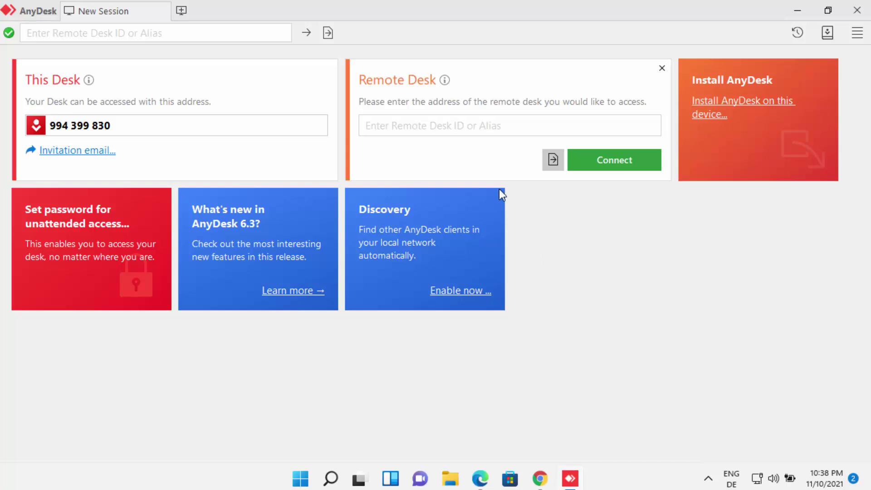
click(473, 127)
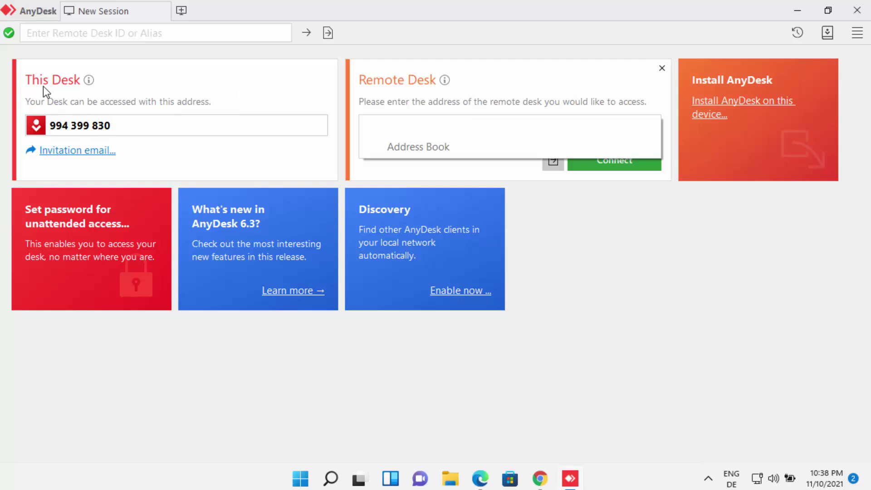
- Connect to the remote iPad's desk address and allow AnyDesk through the Windows firewall
click(411, 122)
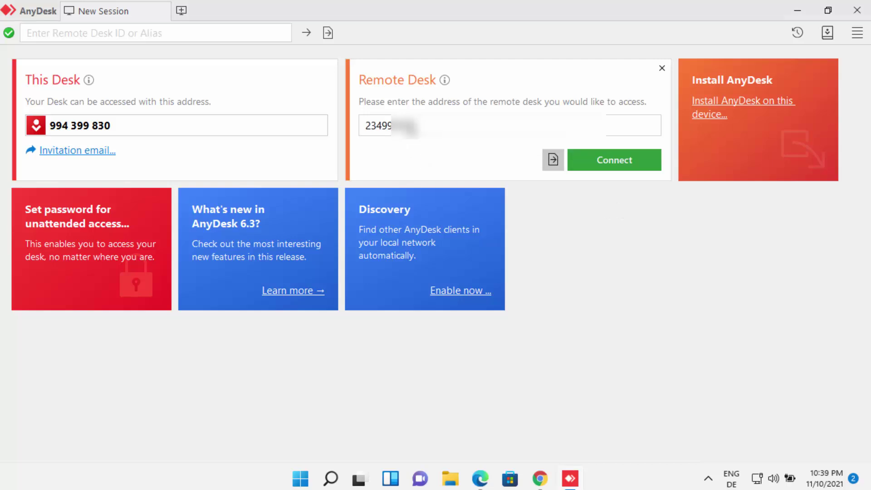
click(603, 159)
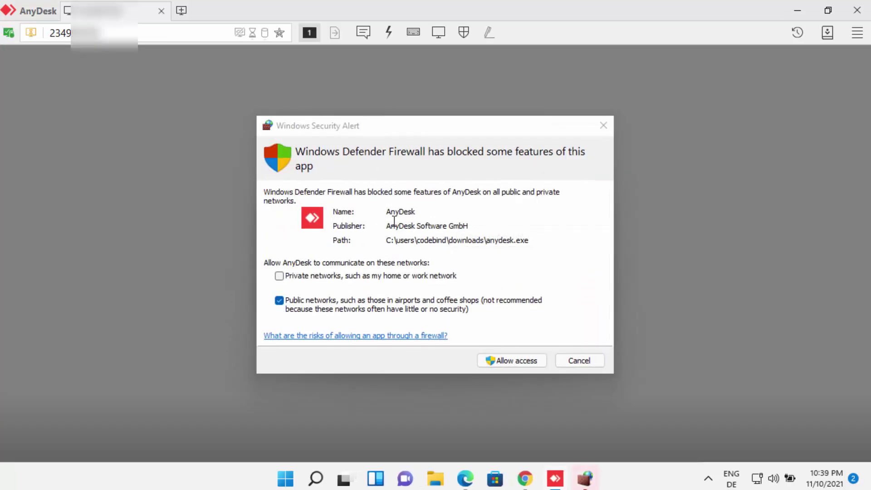
click(508, 359)
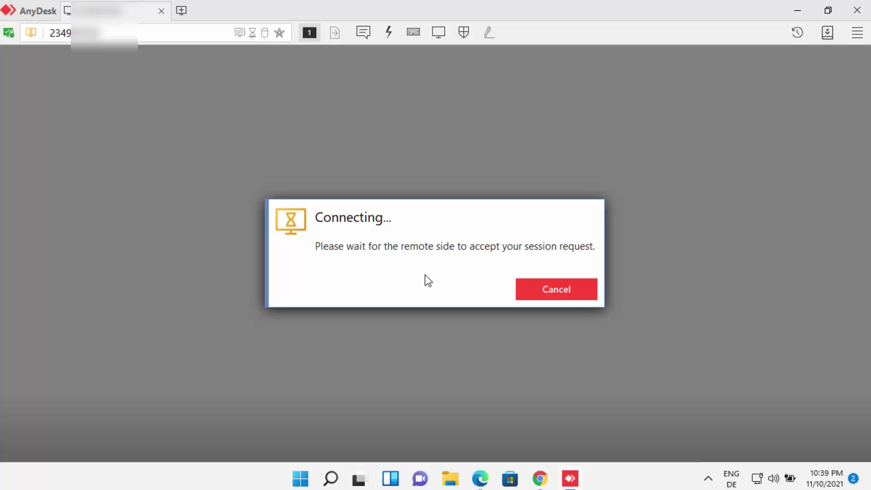
- Retry the connection to the iPad and dismiss its Screen Broadcast panel
key(Return)
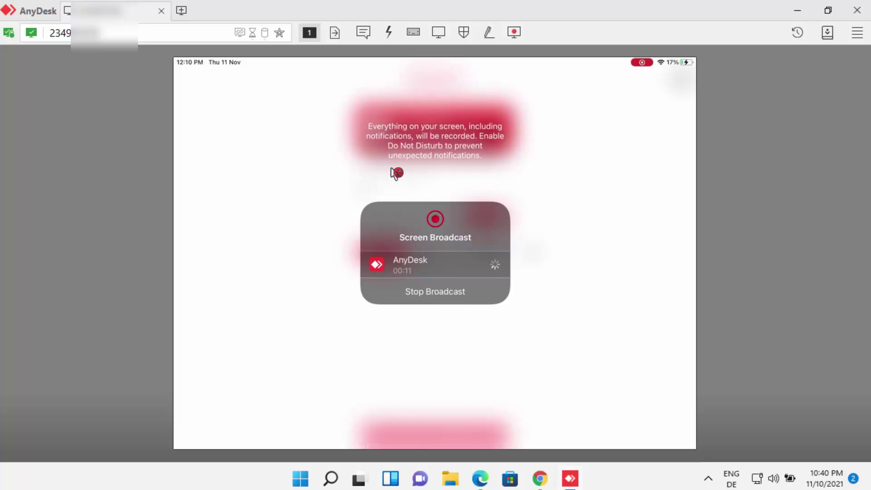
click(548, 230)
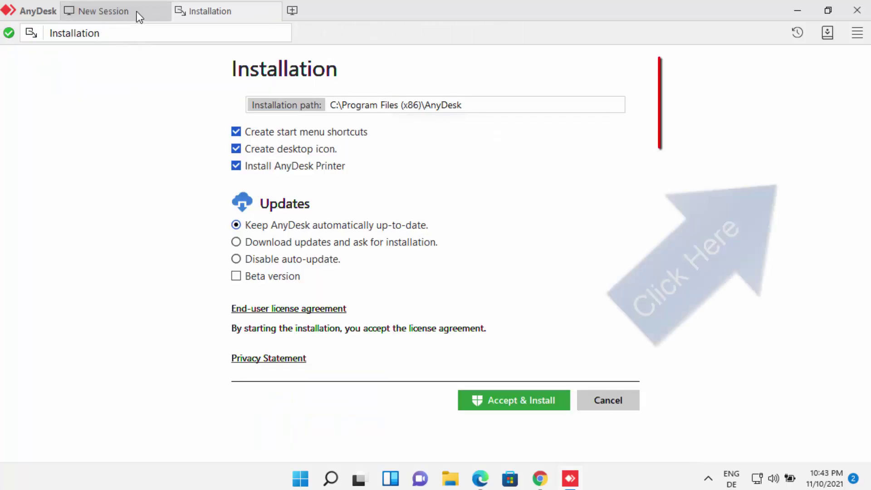
click(137, 12)
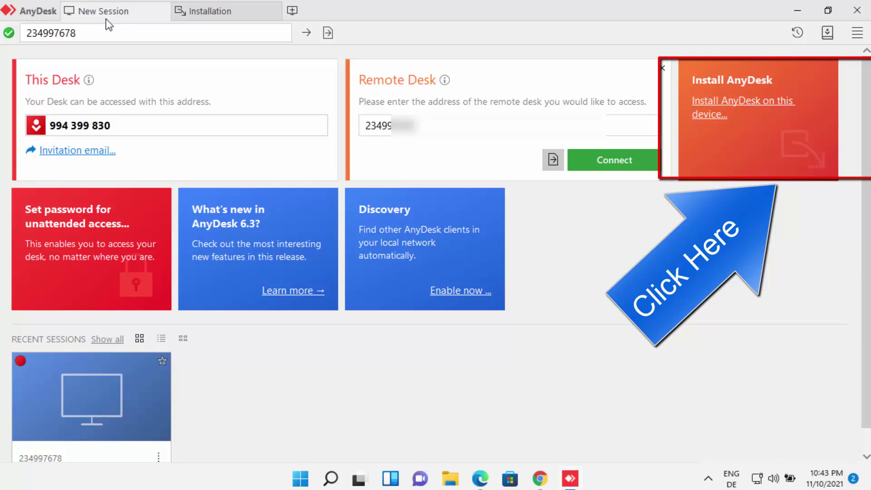
click(214, 12)
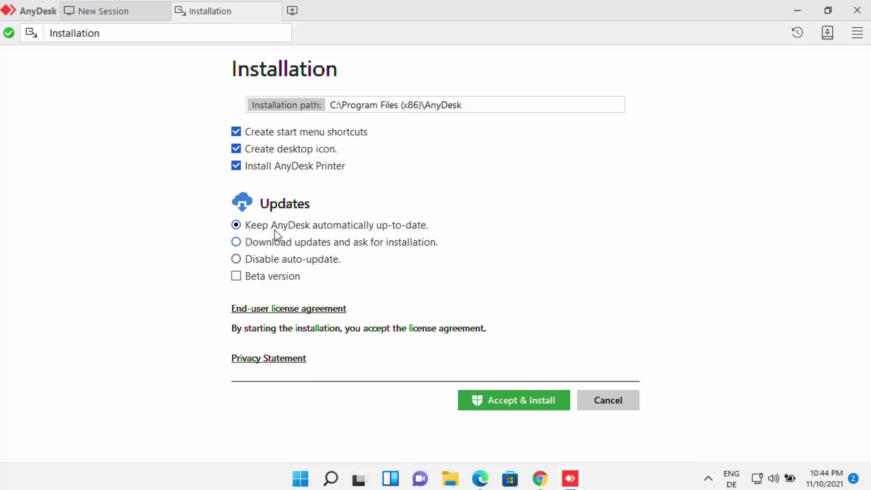
- Install AnyDesk with auto-update disabled, approving the User Account Control prompt
click(237, 259)
click(494, 410)
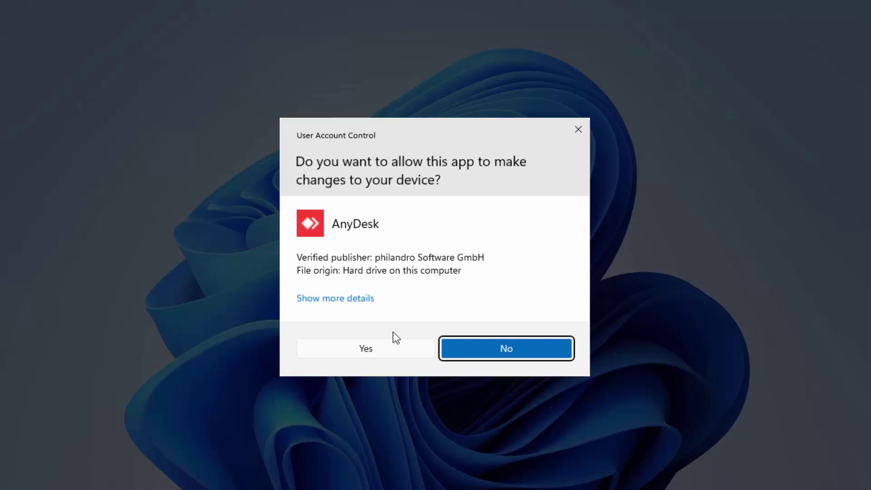
click(369, 349)
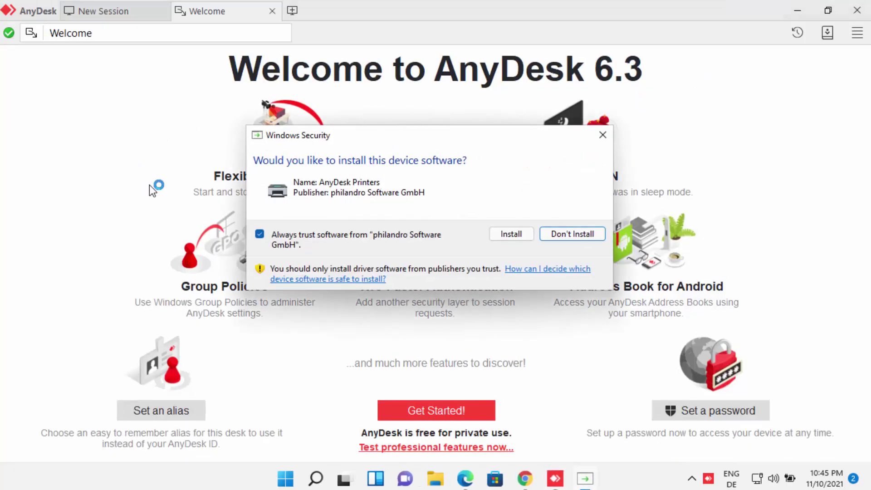
- Minimise the AnyDesk 6.3 welcome page and approve installing the AnyDesk Printers driver
click(121, 179)
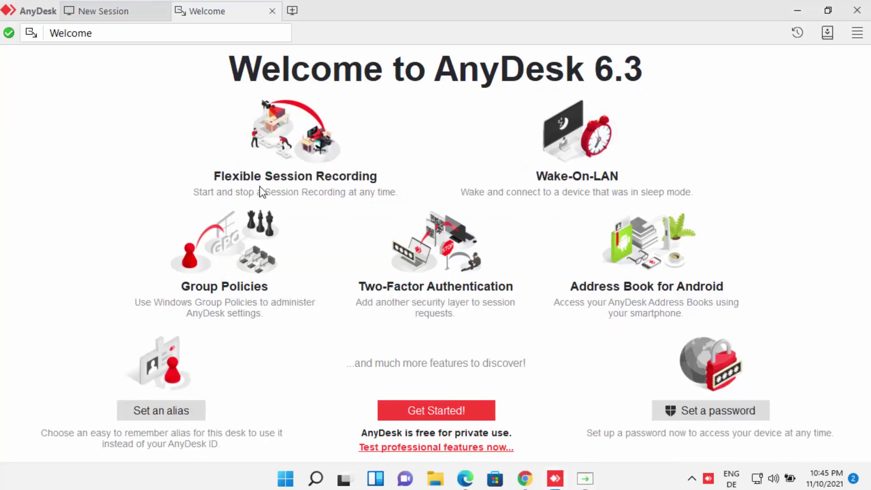
click(797, 10)
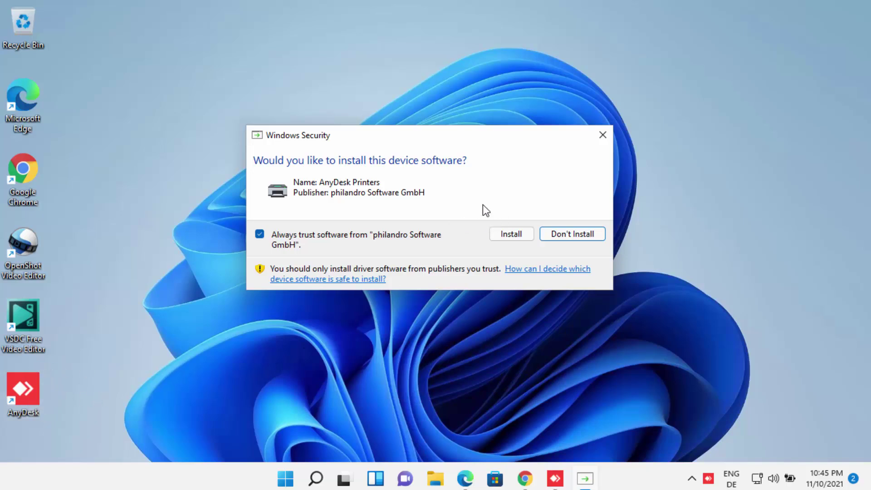
click(507, 239)
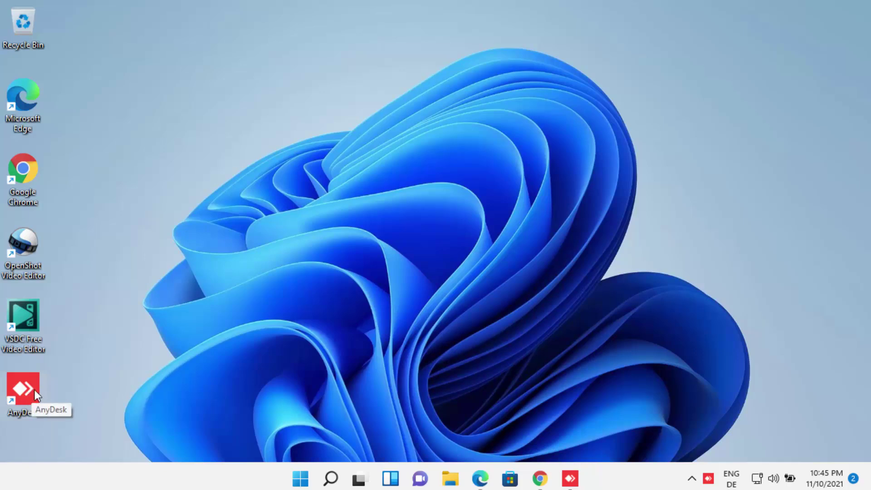
click(300, 481)
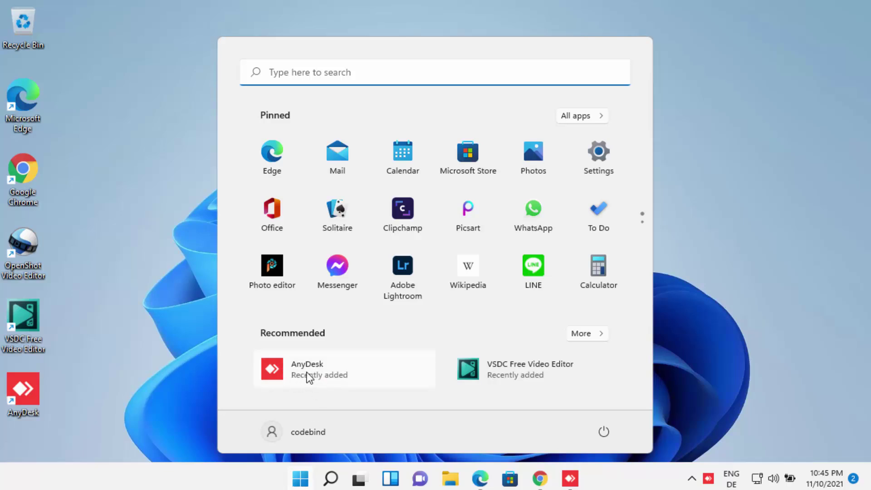
click(704, 369)
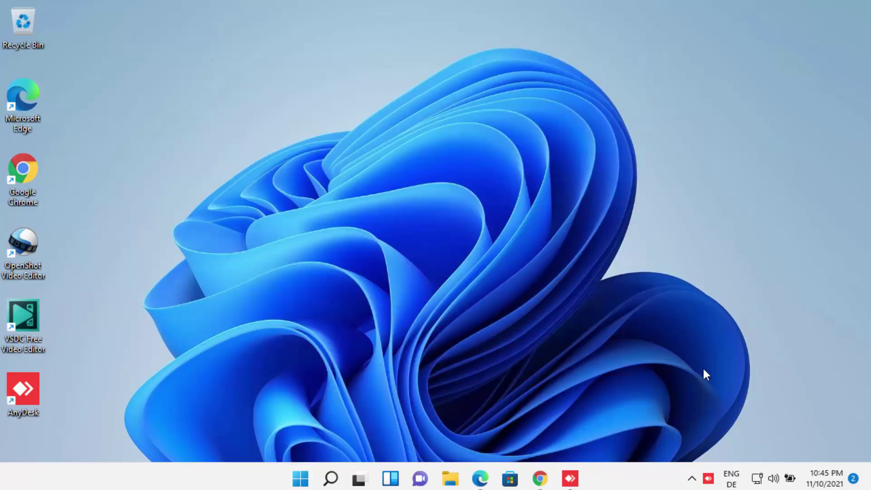